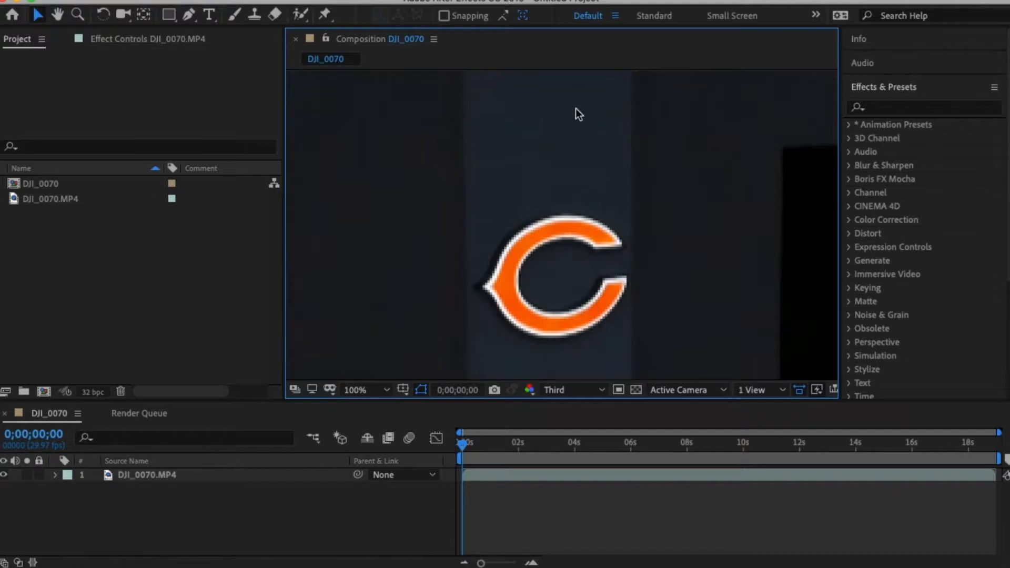
Find the Remove Grain effect and apply it to the DJI_0070.MP4 clip in the composition
{"action": "left_click", "coordinate": [360, 391]}
{"action": "left_click", "coordinate": [366, 233]}
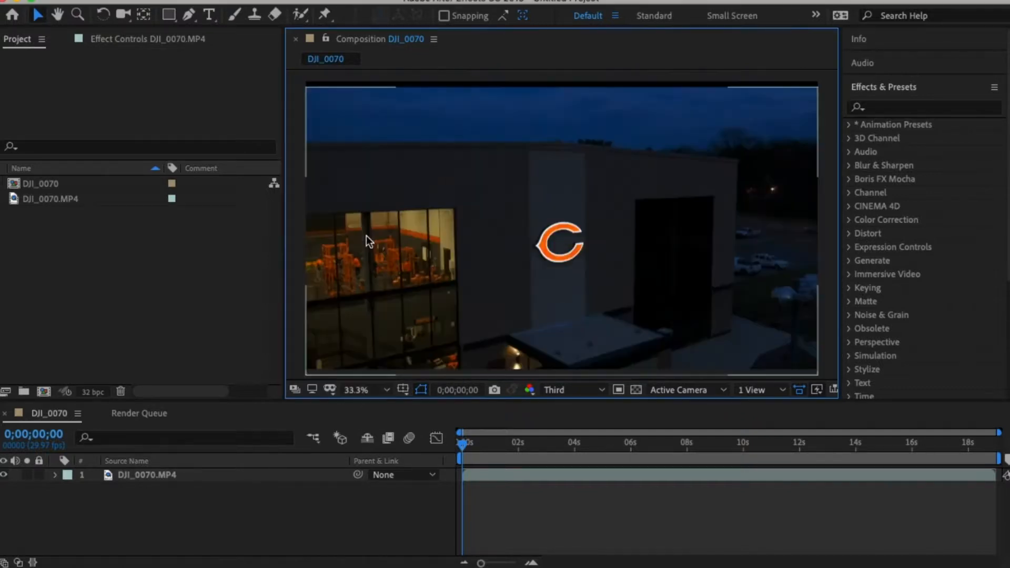
{"action": "left_click", "coordinate": [891, 108]}
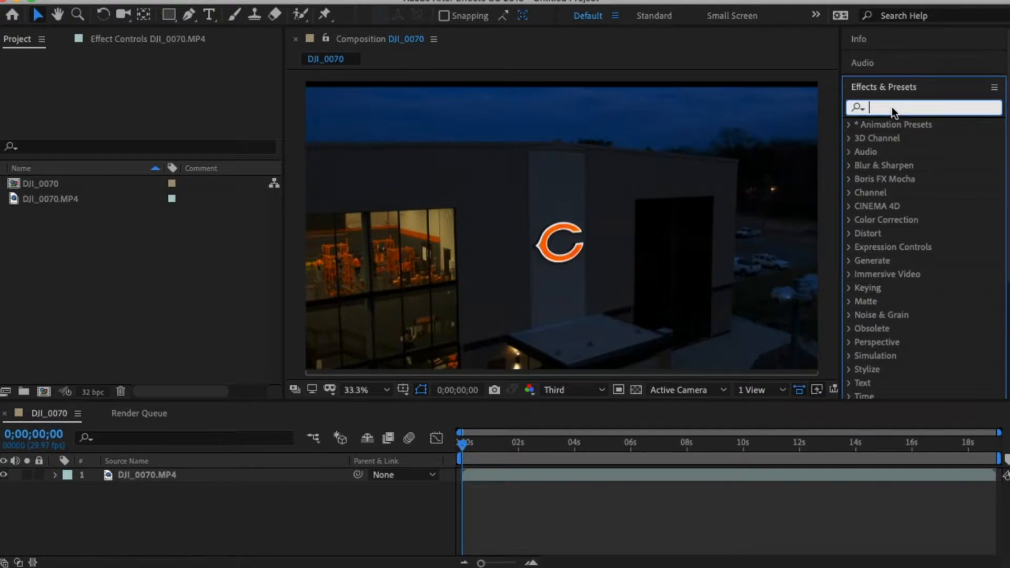
{"action": "type", "text": "remov"}
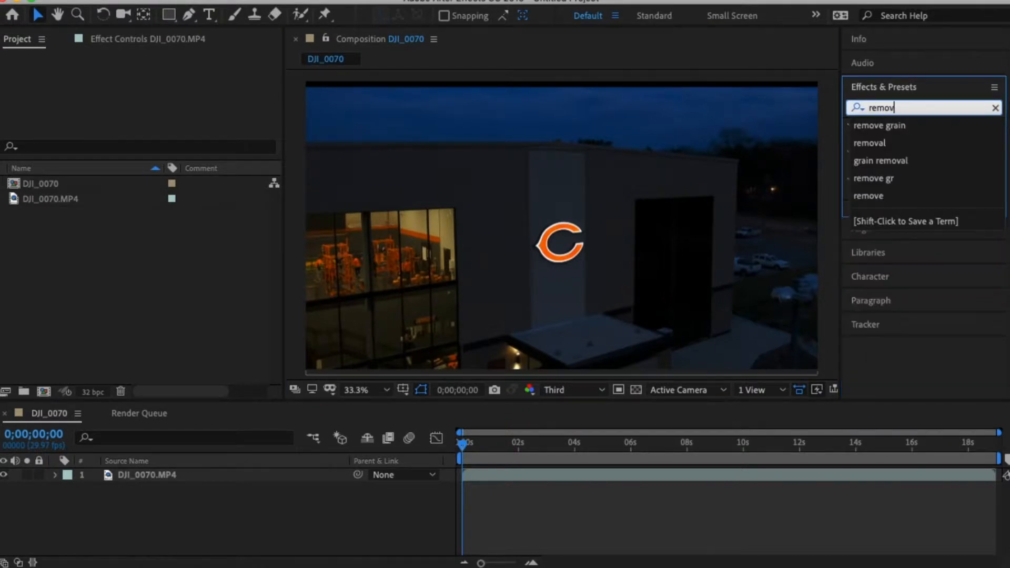
{"action": "type", "text": "e grain"}
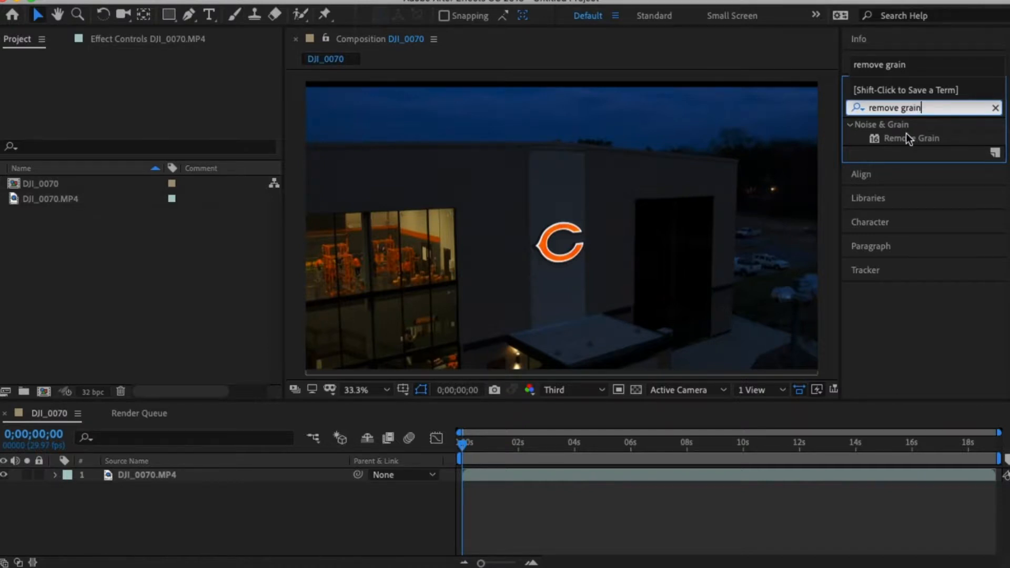
{"action": "left_click", "coordinate": [914, 139]}
{"action": "left_click_drag", "start_coordinate": [915, 139], "coordinate": [575, 203]}
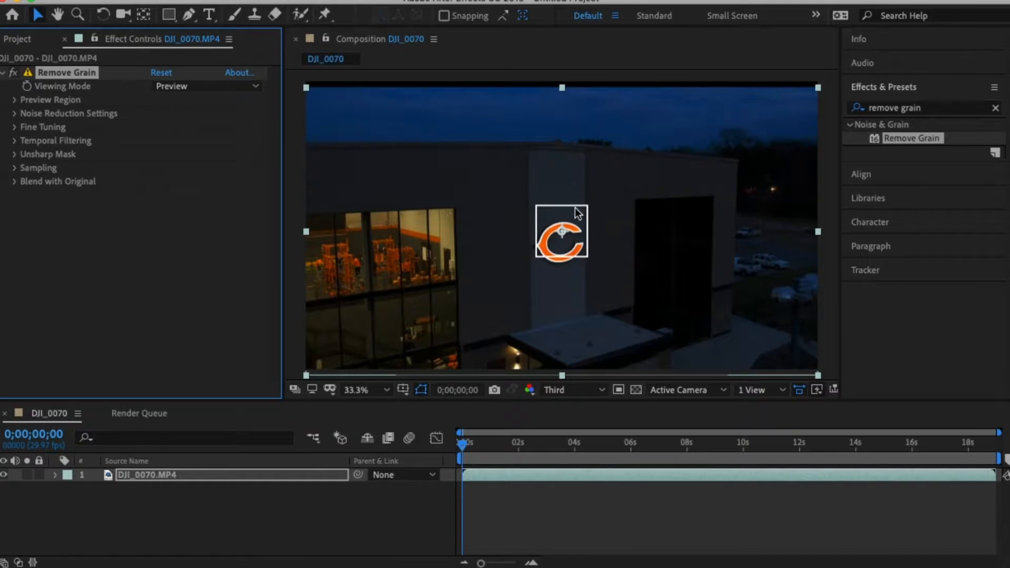
Move the Remove Grain preview region up and slightly left so it covers the wall above the orange C logo
{"action": "left_click", "coordinate": [385, 389]}
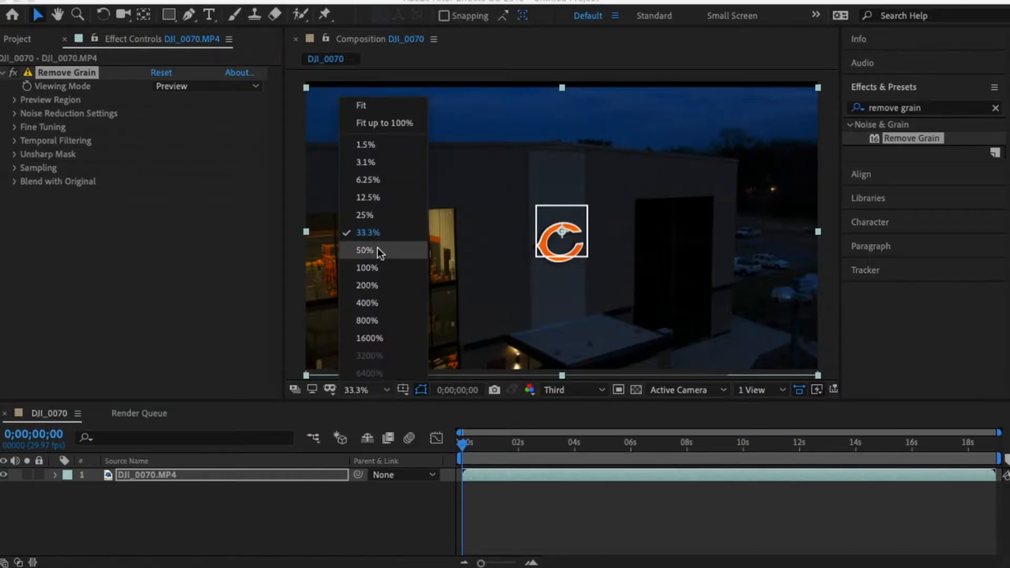
{"action": "left_click", "coordinate": [377, 267]}
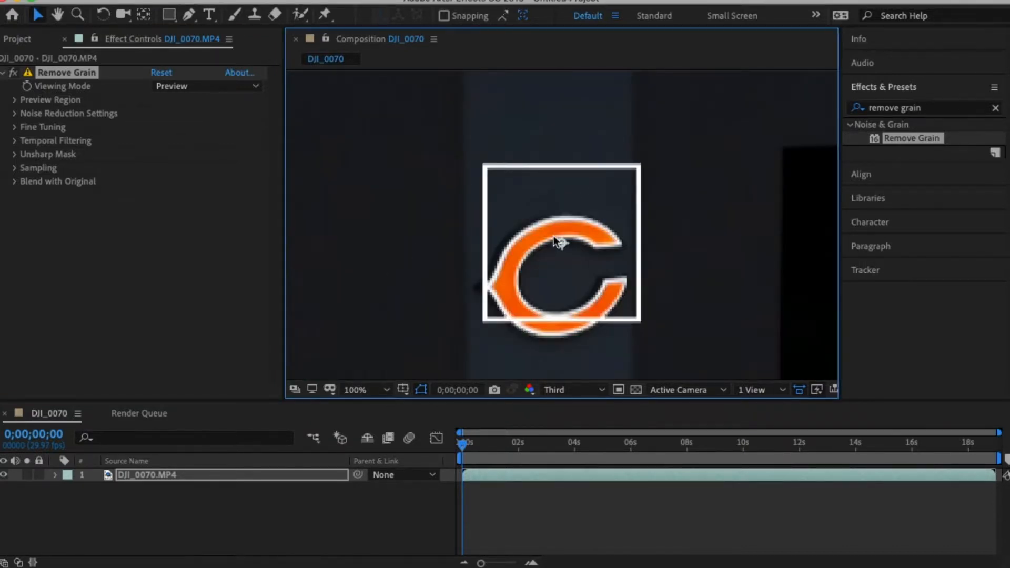
{"action": "left_click_drag", "start_coordinate": [561, 243], "coordinate": [551, 184]}
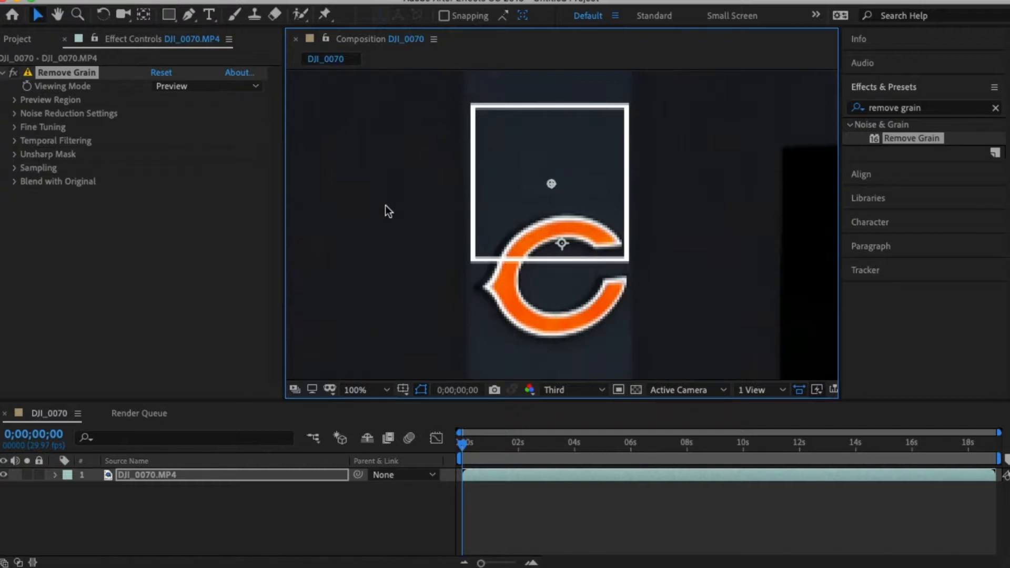
Set the Remove Grain viewing mode to Final Output
{"action": "left_click", "coordinate": [209, 85]}
{"action": "left_click", "coordinate": [220, 147]}
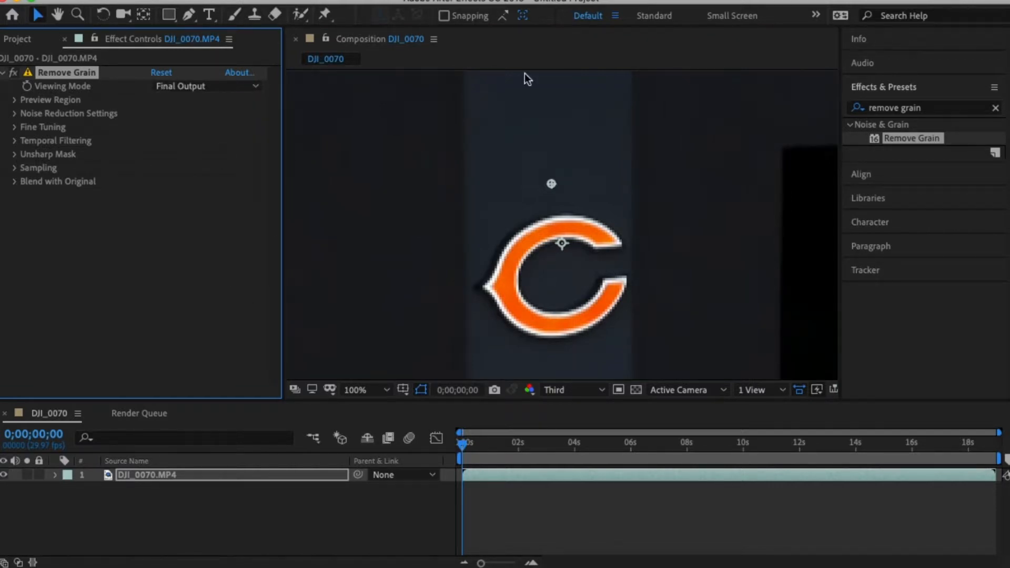
{"action": "left_click", "coordinate": [381, 392]}
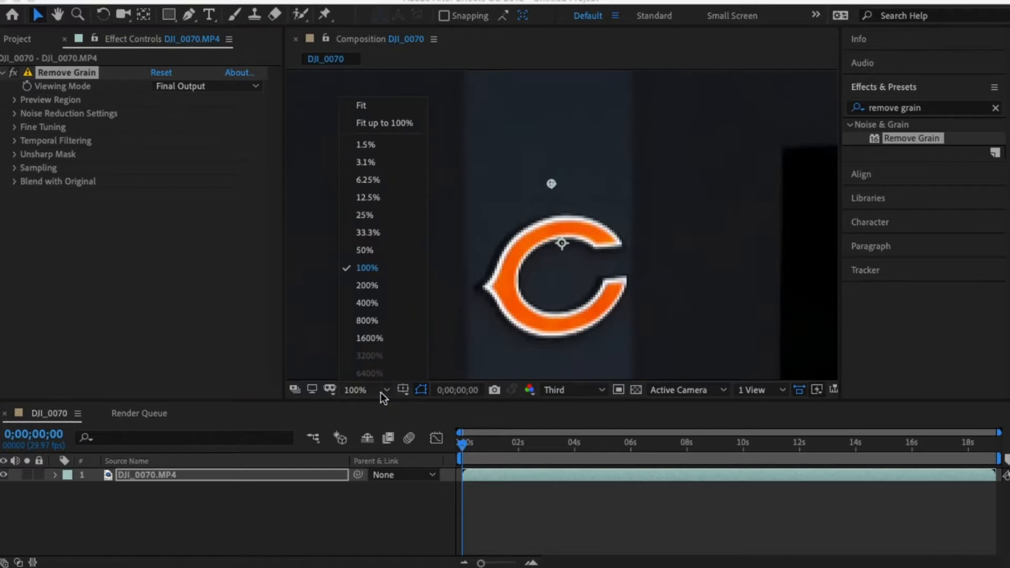
{"action": "left_click", "coordinate": [362, 232]}
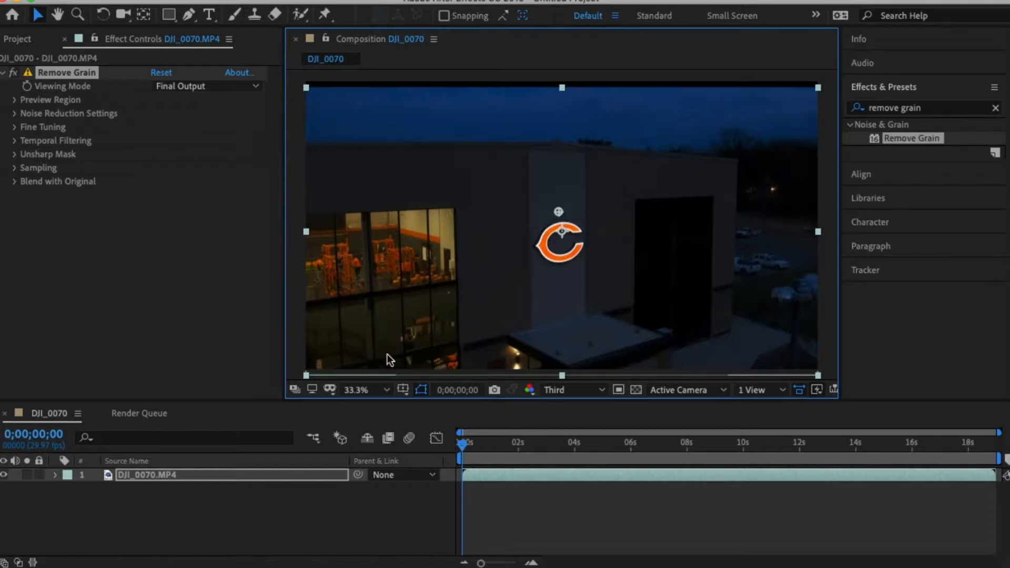
{"action": "left_click", "coordinate": [377, 392]}
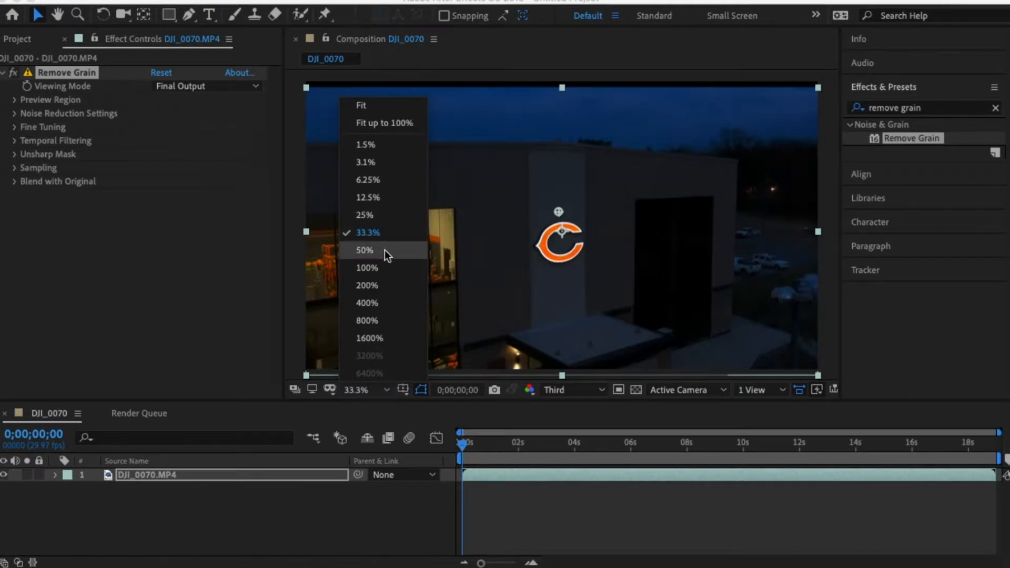
{"action": "left_click", "coordinate": [385, 268]}
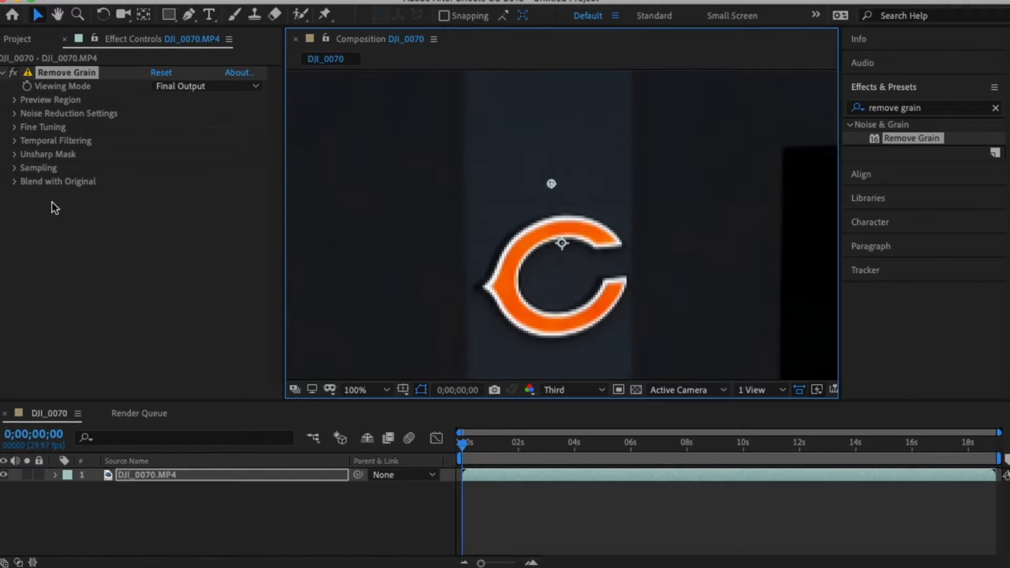
Enable Temporal Filtering in the Remove Grain effect
{"action": "left_click", "coordinate": [19, 117]}
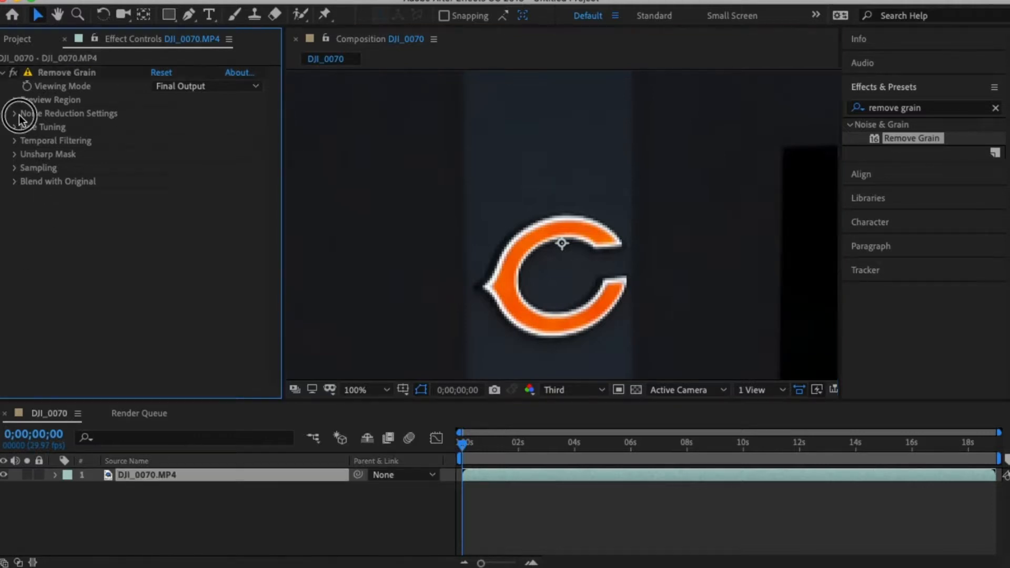
{"action": "left_click", "coordinate": [12, 141]}
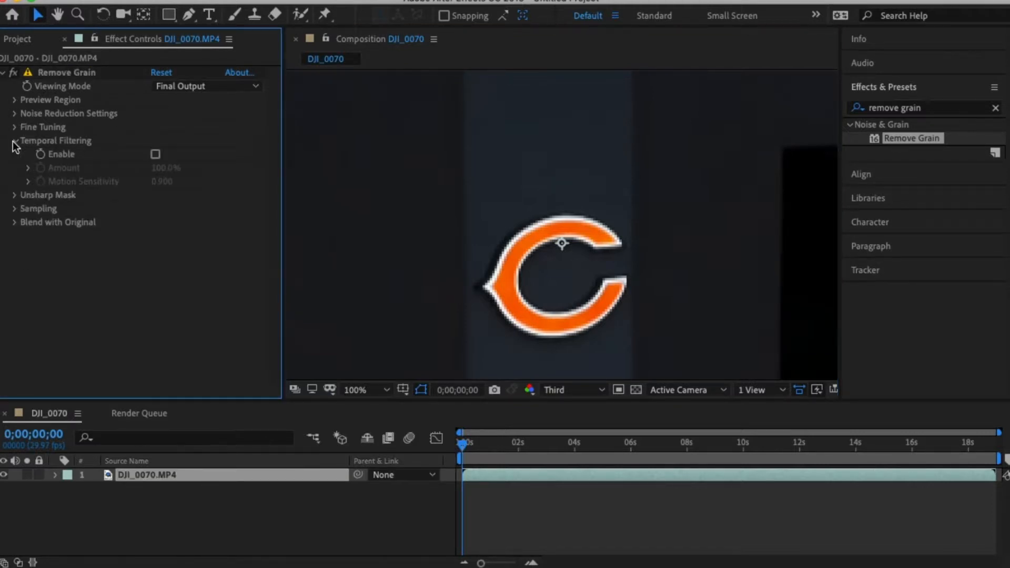
{"action": "left_click", "coordinate": [156, 154]}
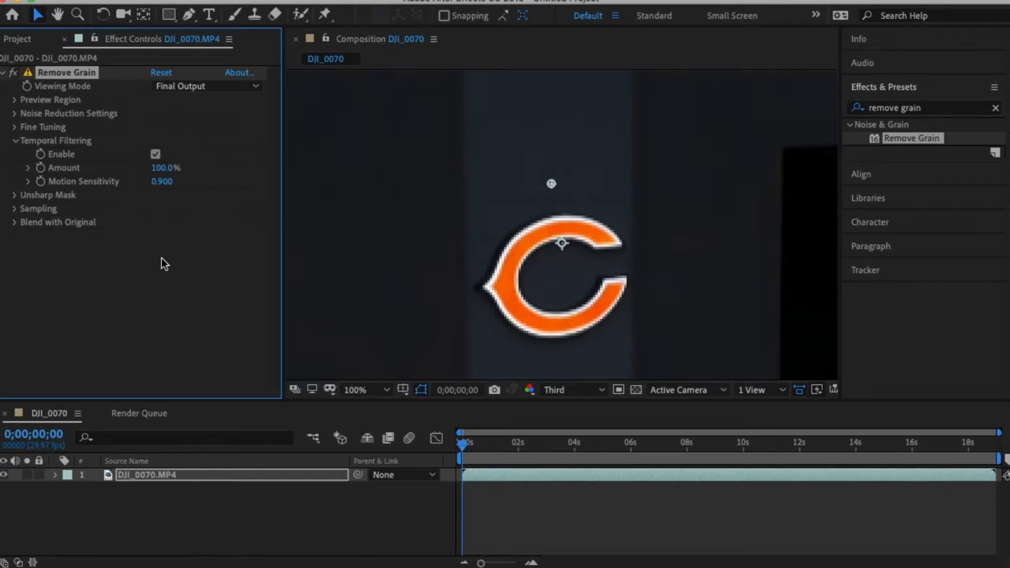
Try lower Temporal Filtering amounts, such as 48%, and return the amount to 100%
{"action": "left_click", "coordinate": [165, 167]}
{"action": "left_click_drag", "start_coordinate": [166, 167], "coordinate": [48, 168]}
{"action": "left_click_drag", "start_coordinate": [159, 169], "coordinate": [193, 167]}
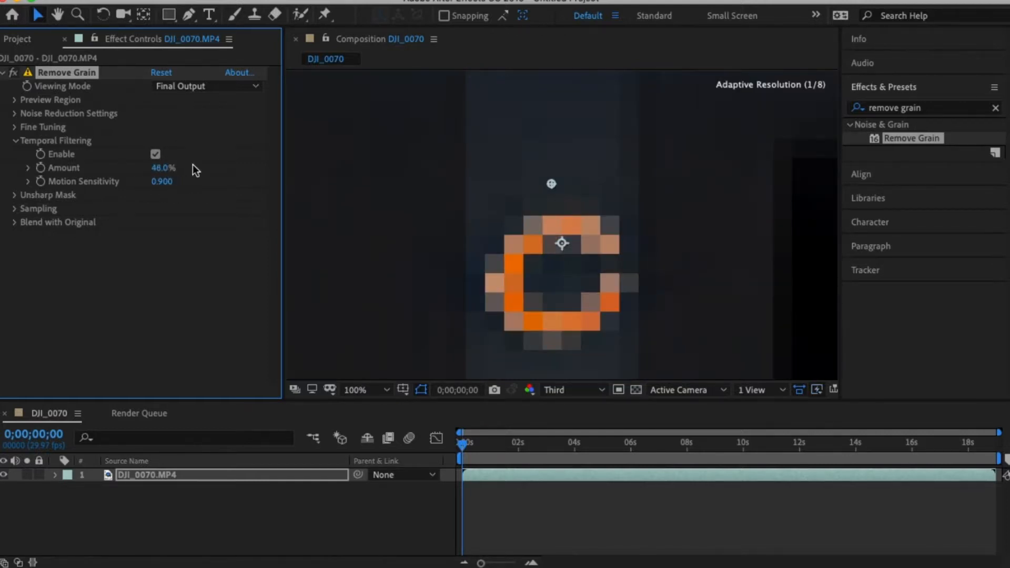
{"action": "left_click_drag", "start_coordinate": [162, 170], "coordinate": [214, 171]}
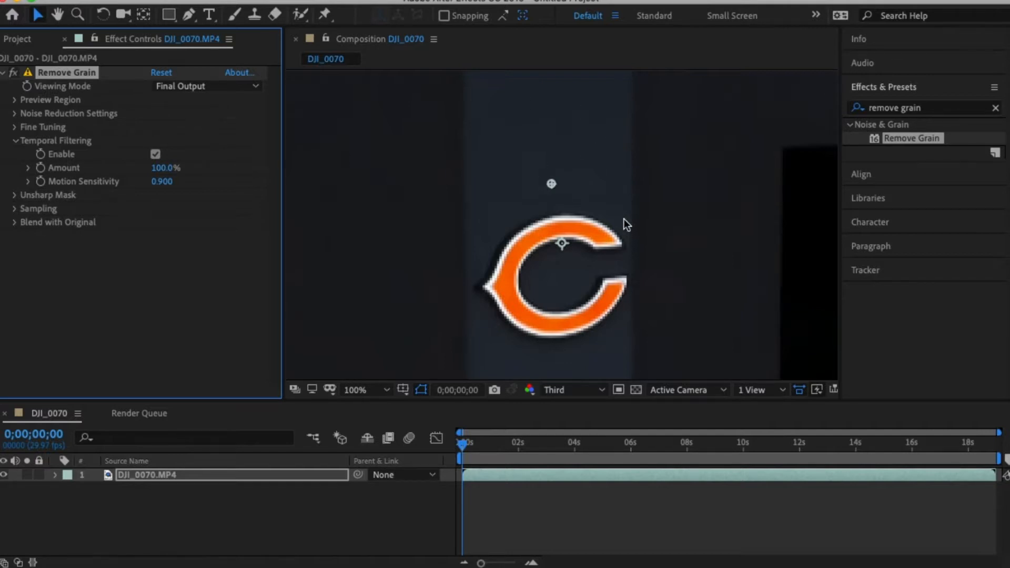
Set the viewing mode to Noise Samples and change the sample selection to Manual
{"action": "left_click", "coordinate": [15, 207]}
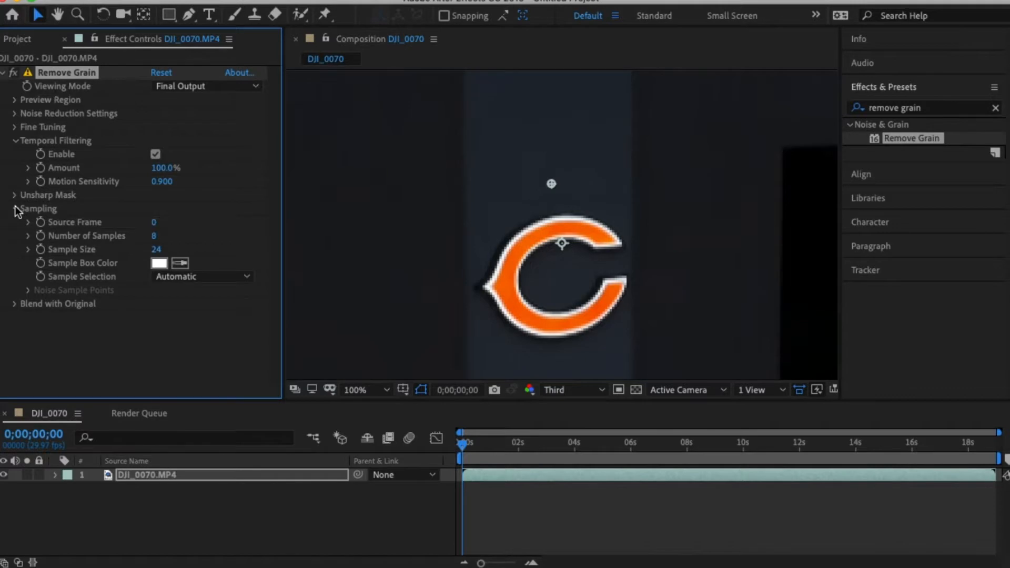
{"action": "left_click", "coordinate": [194, 277]}
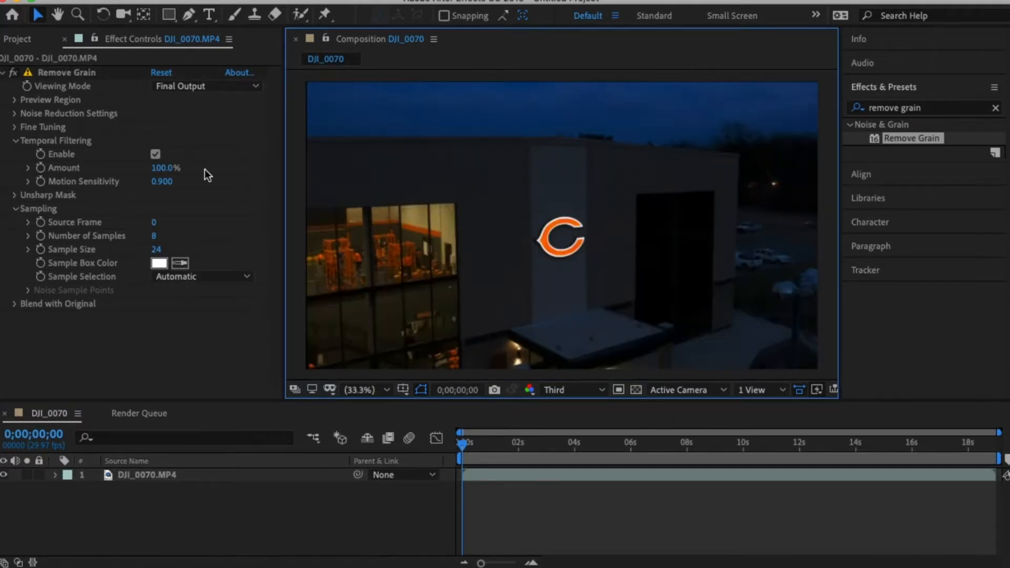
{"action": "left_click", "coordinate": [188, 86]}
{"action": "left_click", "coordinate": [199, 118]}
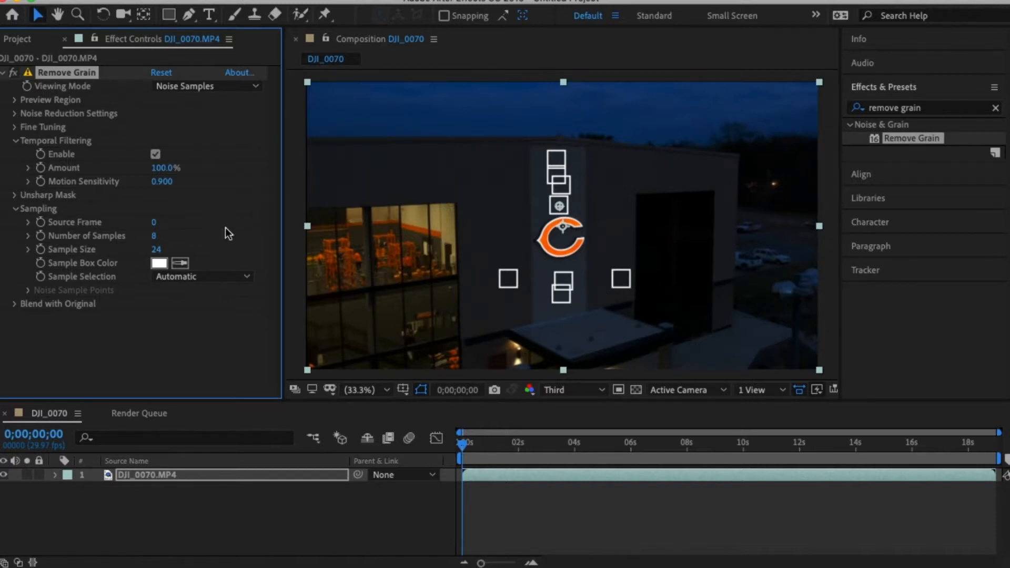
{"action": "left_click", "coordinate": [193, 277]}
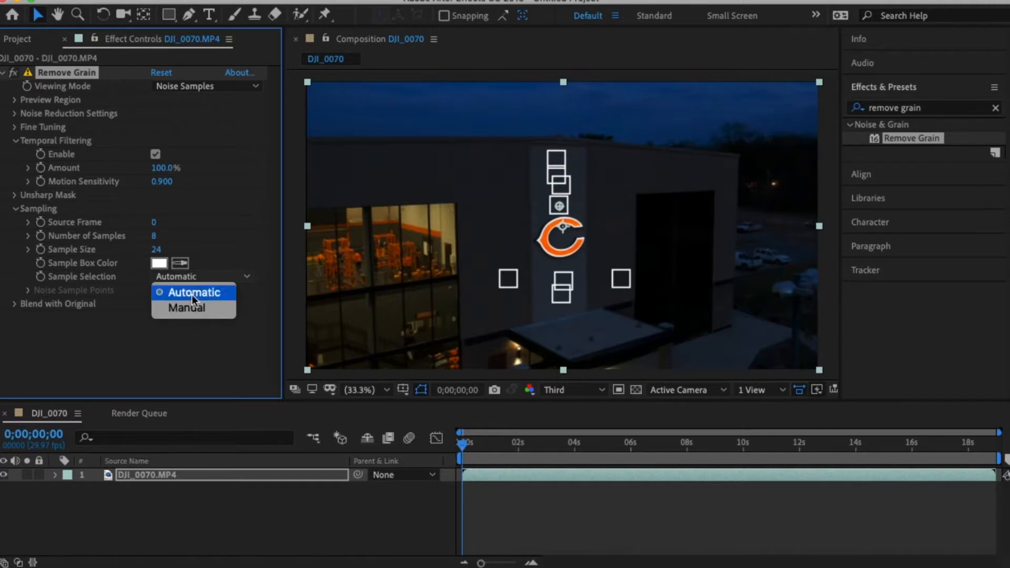
{"action": "left_click", "coordinate": [192, 307]}
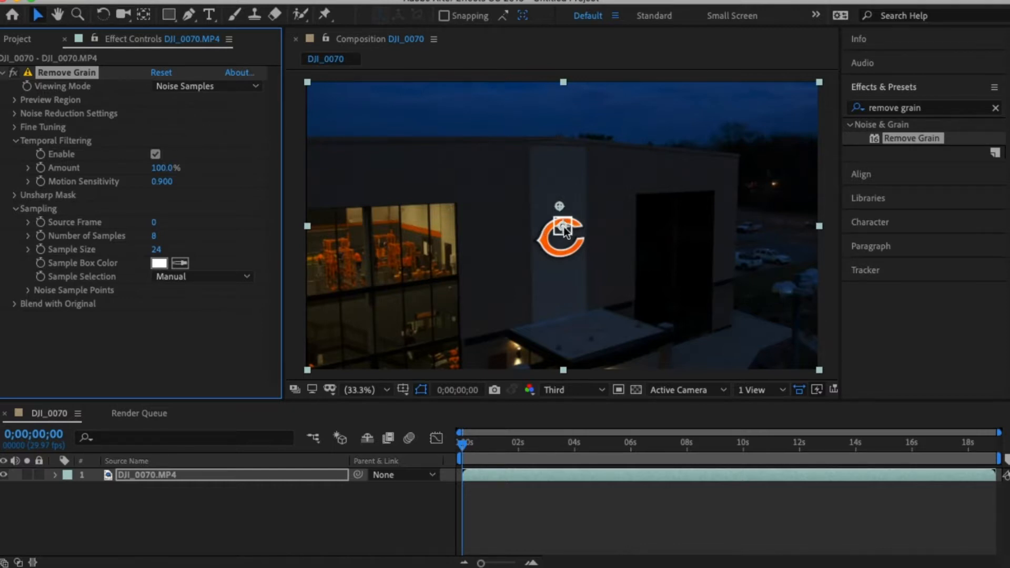
Reduce the number of noise samples to 5 and spread the sample boxes over flat wall areas around the logo and the dark doorway
{"action": "left_click_drag", "start_coordinate": [564, 226], "coordinate": [568, 174]}
{"action": "left_click_drag", "start_coordinate": [156, 237], "coordinate": [150, 237]}
{"action": "left_click_drag", "start_coordinate": [565, 227], "coordinate": [481, 181]}
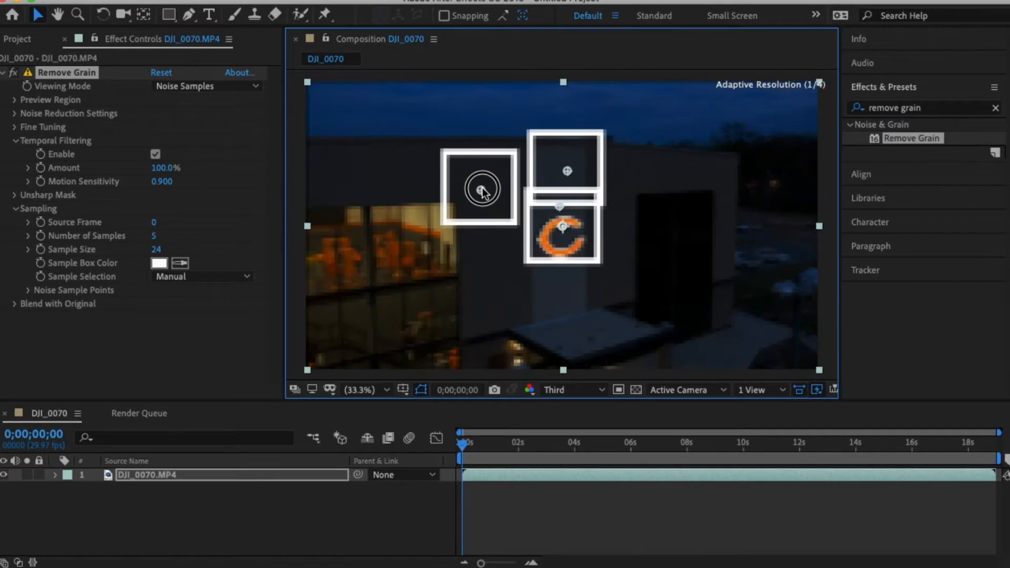
{"action": "left_click_drag", "start_coordinate": [563, 230], "coordinate": [613, 271]}
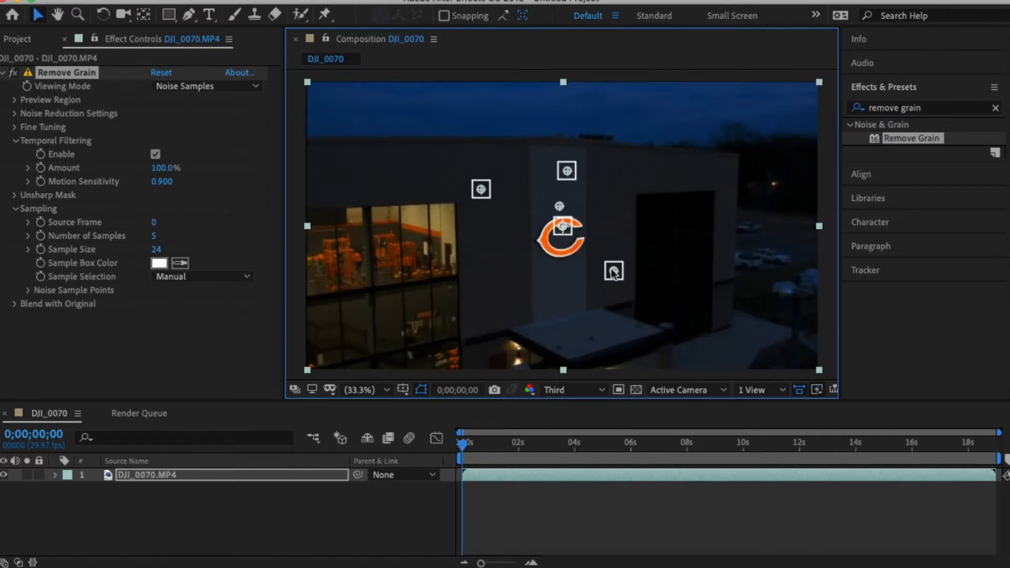
{"action": "left_click_drag", "start_coordinate": [563, 227], "coordinate": [680, 242]}
{"action": "left_click_drag", "start_coordinate": [562, 227], "coordinate": [561, 286]}
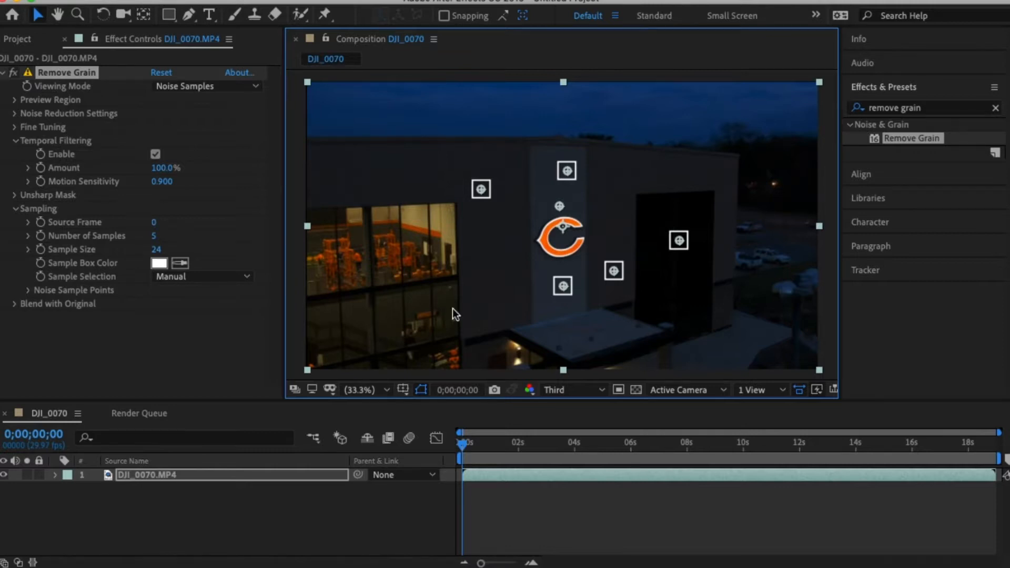
Switch the Remove Grain viewing mode from the noise samples back to Final Output
{"action": "left_click", "coordinate": [239, 86]}
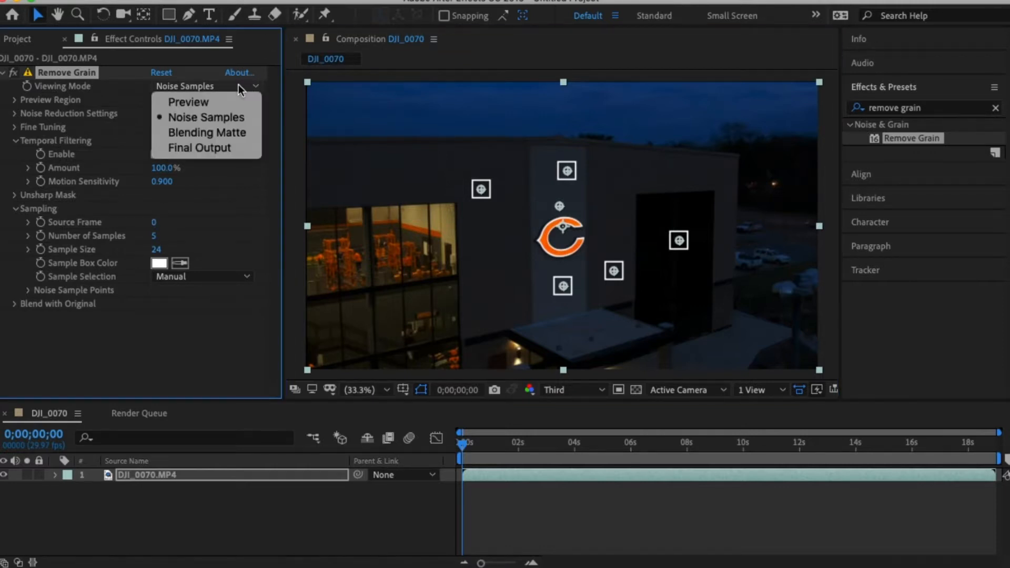
{"action": "left_click", "coordinate": [217, 146]}
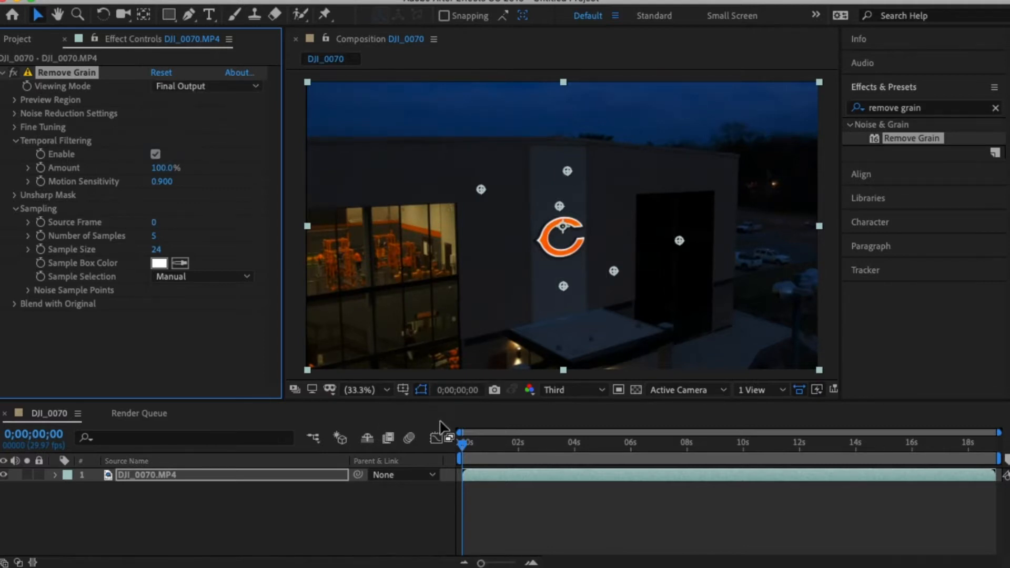
{"action": "left_click", "coordinate": [362, 389]}
{"action": "left_click", "coordinate": [387, 269]}
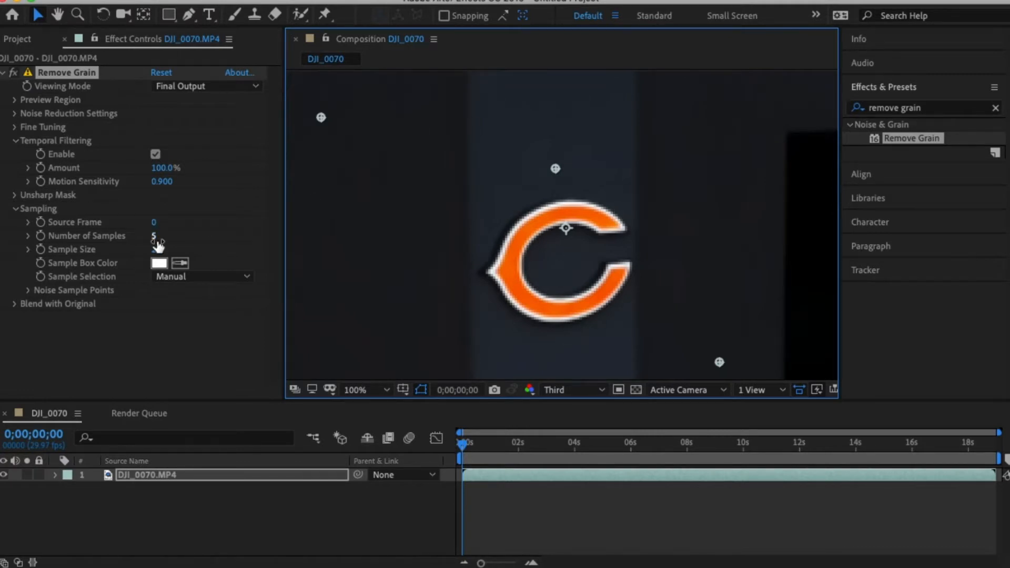
Try several noise reduction strengths on the clip and settle on a Noise Reduction value of 0.960
{"action": "left_click", "coordinate": [15, 113]}
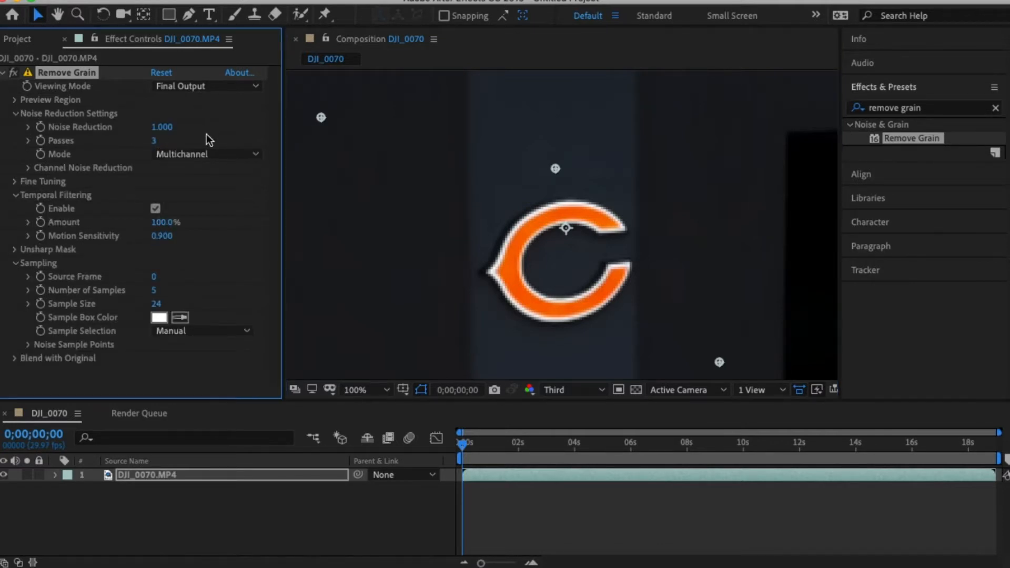
{"action": "left_click_drag", "start_coordinate": [159, 133], "coordinate": [188, 130]}
{"action": "left_click_drag", "start_coordinate": [163, 127], "coordinate": [3, 125]}
{"action": "left_click_drag", "start_coordinate": [156, 127], "coordinate": [254, 125]}
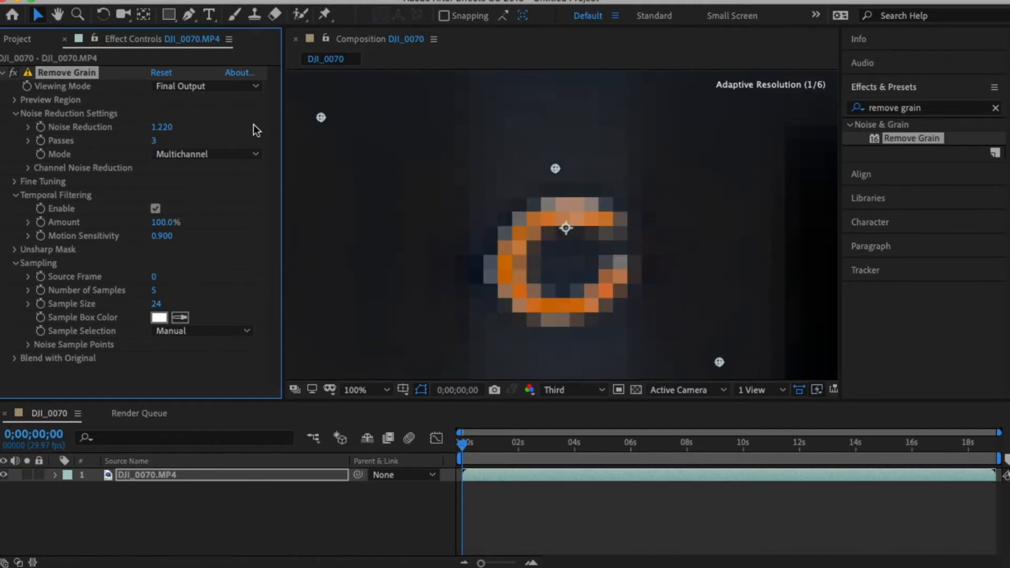
{"action": "left_click", "coordinate": [169, 127]}
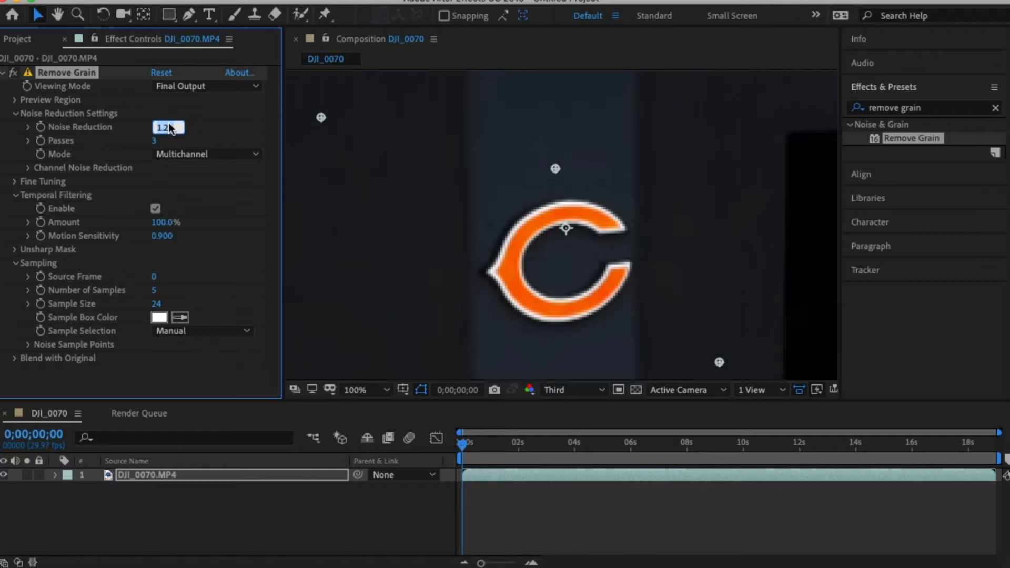
{"action": "left_click", "coordinate": [197, 123]}
{"action": "left_click_drag", "start_coordinate": [162, 131], "coordinate": [141, 130]}
Set the Fine Tuning values of the effect to 0.900 for Chroma Suppression and 0.070 for Texture
{"action": "left_click", "coordinate": [14, 181]}
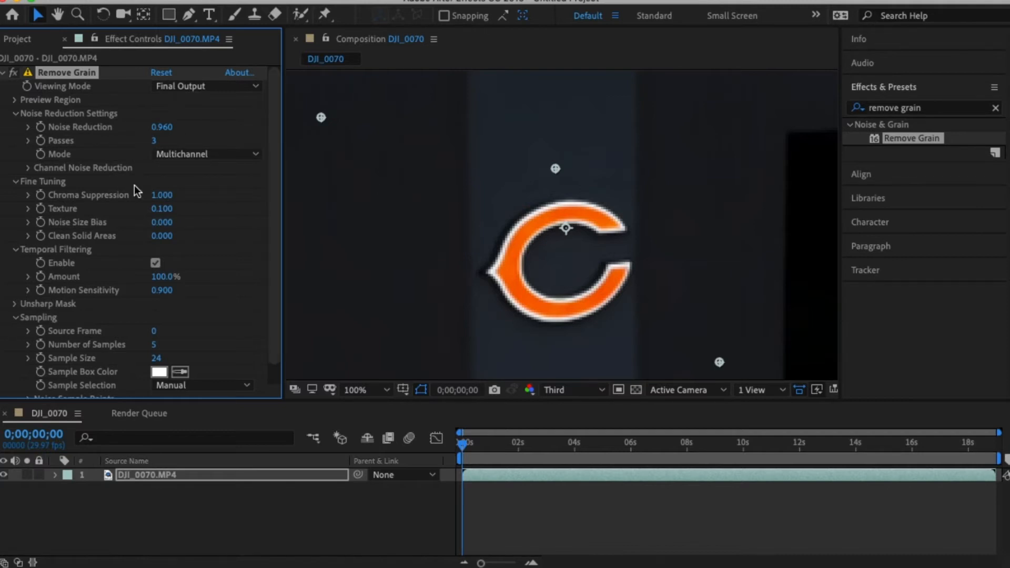
{"action": "left_click", "coordinate": [165, 195]}
{"action": "left_click", "coordinate": [219, 199]}
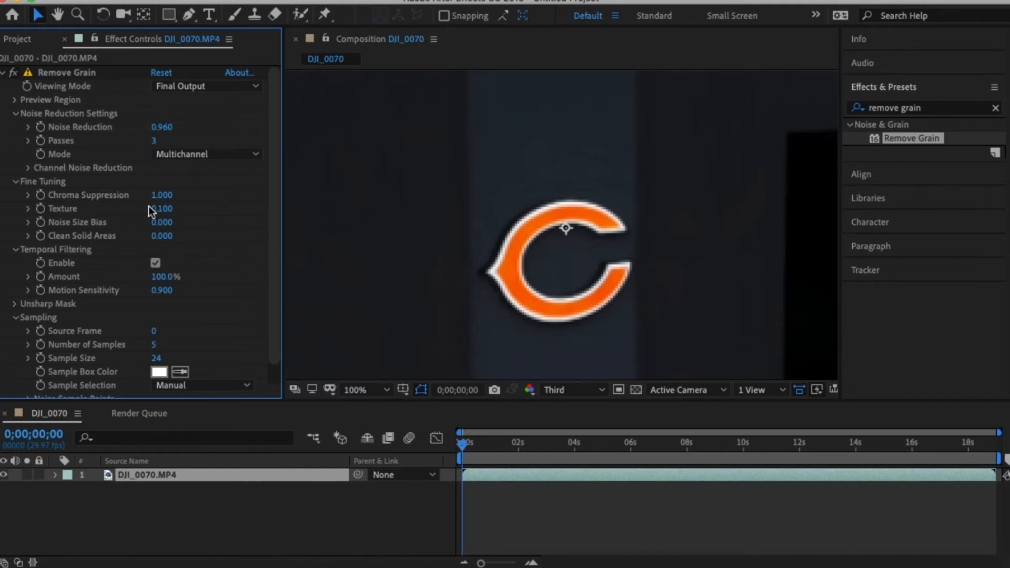
{"action": "left_click_drag", "start_coordinate": [163, 208], "coordinate": [175, 208]}
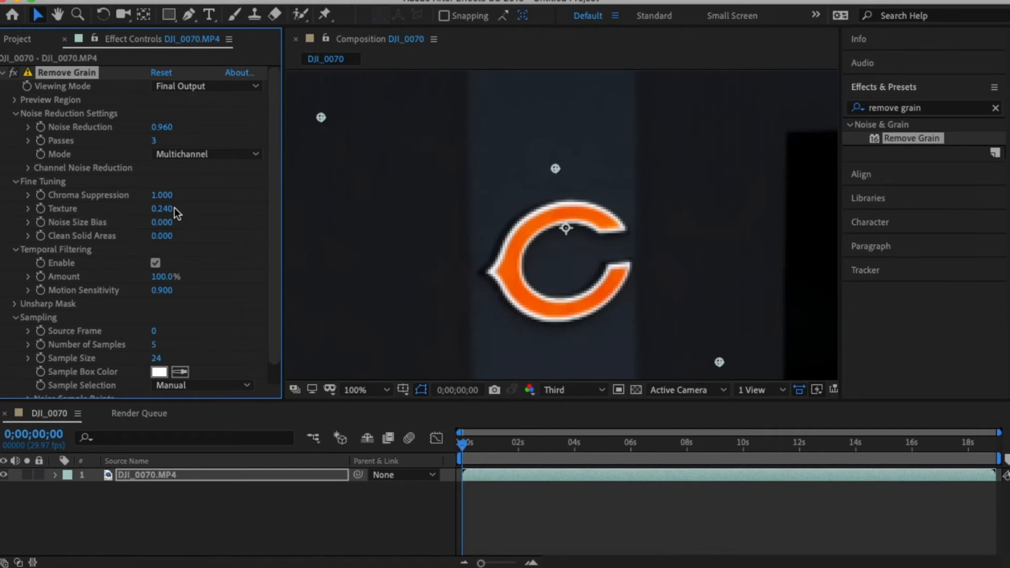
{"action": "left_click_drag", "start_coordinate": [175, 208], "coordinate": [216, 210]}
{"action": "left_click_drag", "start_coordinate": [164, 209], "coordinate": [106, 209]}
{"action": "scroll", "coordinate": [216, 210], "scroll_direction": "down", "scroll_amount": 1}
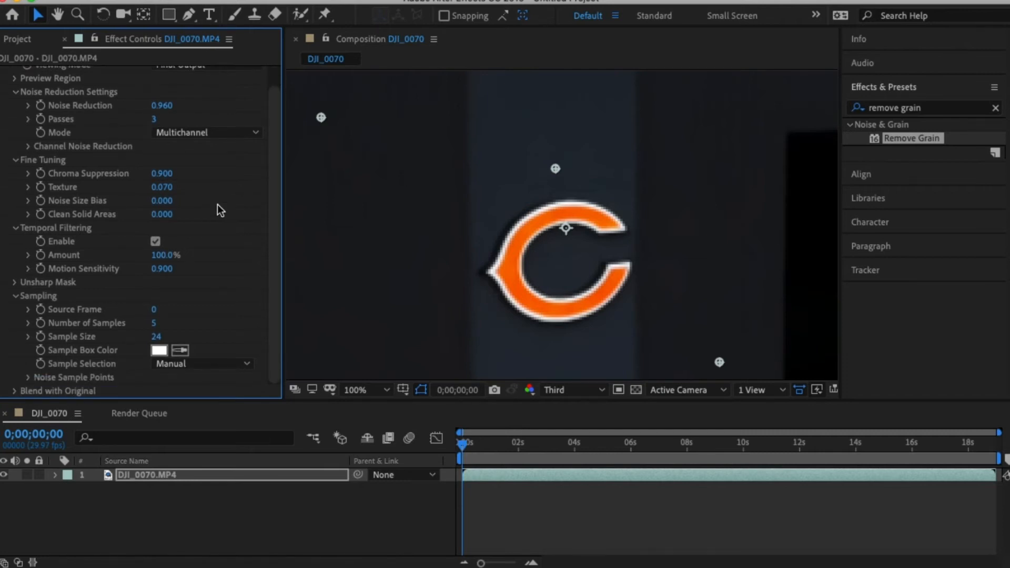
{"action": "left_click", "coordinate": [389, 385]}
{"action": "left_click", "coordinate": [374, 218]}
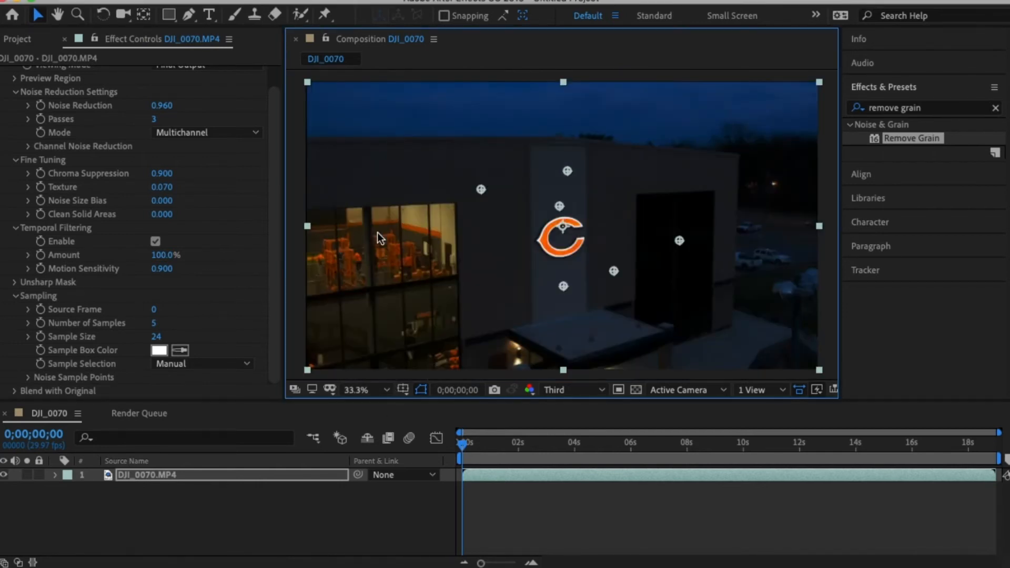